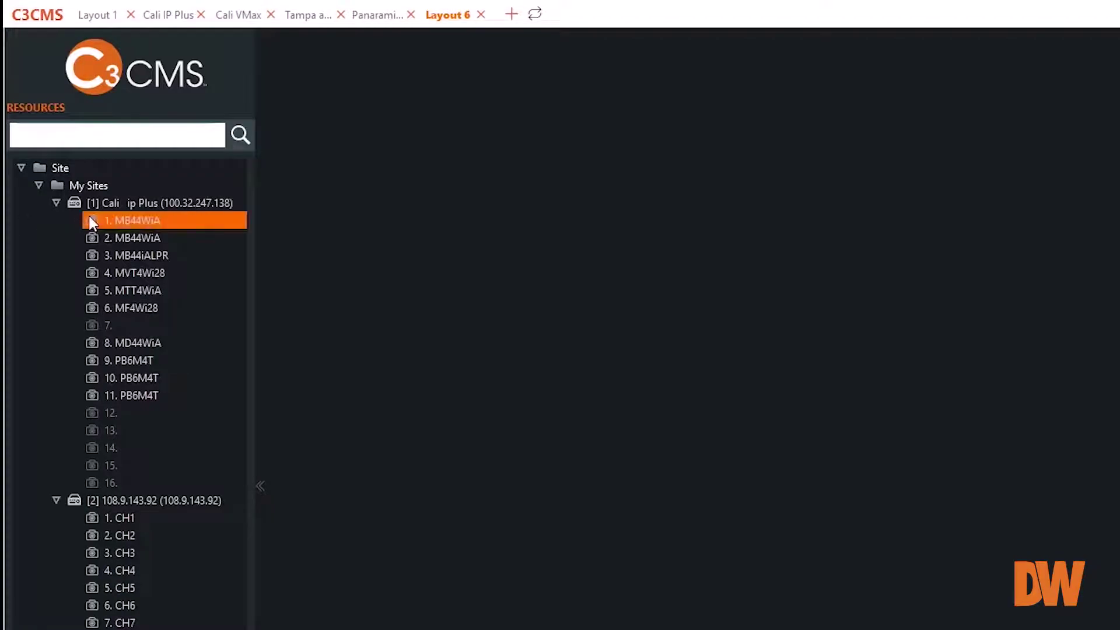
# Fill Layout 6 with MB44WiA and other feeds, swap the bottom tiles, and close the B6563WTIR tile
pyautogui.moveTo(89, 215); pyautogui.dragTo(583, 270)
pyautogui.keyDown('ctrl'); pyautogui.click(137, 237); pyautogui.keyUp('ctrl')
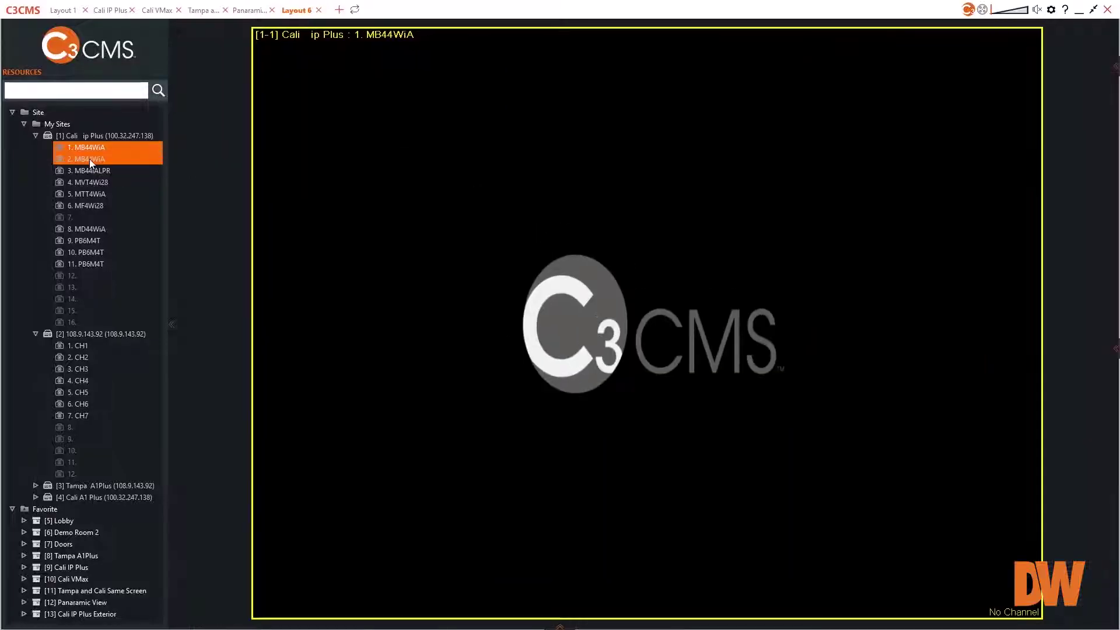
pyautogui.click(89, 159)
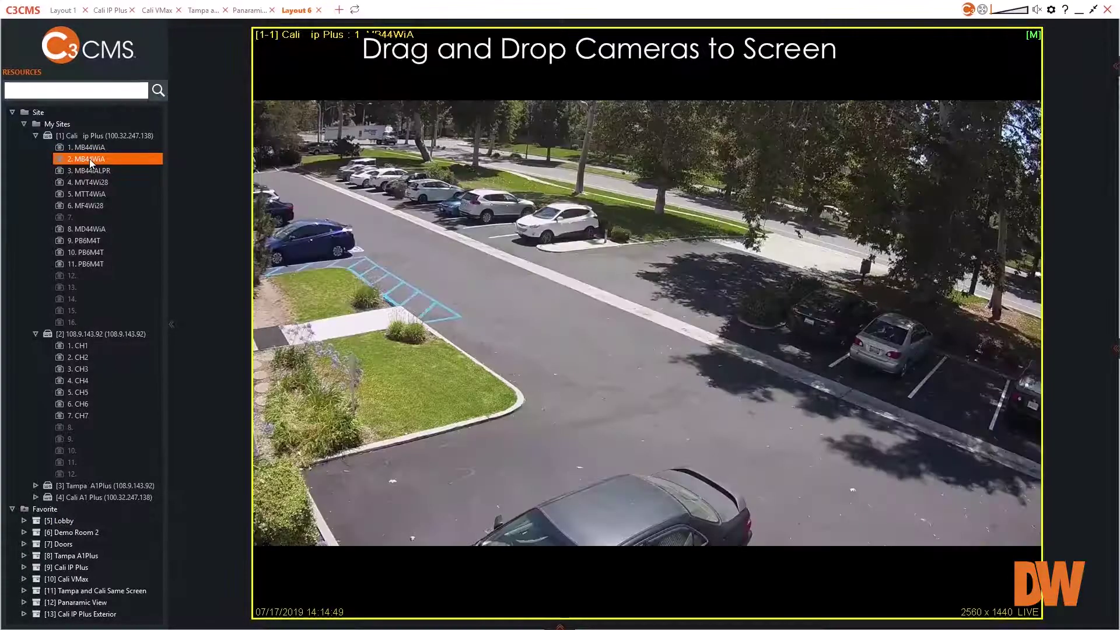
pyautogui.moveTo(89, 159); pyautogui.dragTo(190, 195)
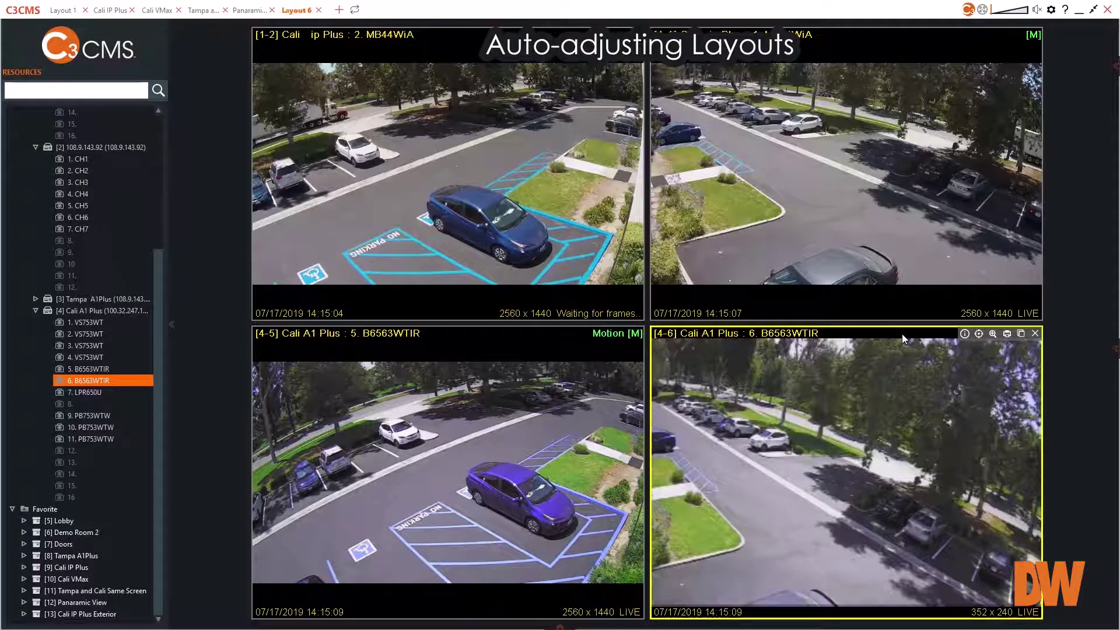
pyautogui.moveTo(902, 333); pyautogui.dragTo(457, 428)
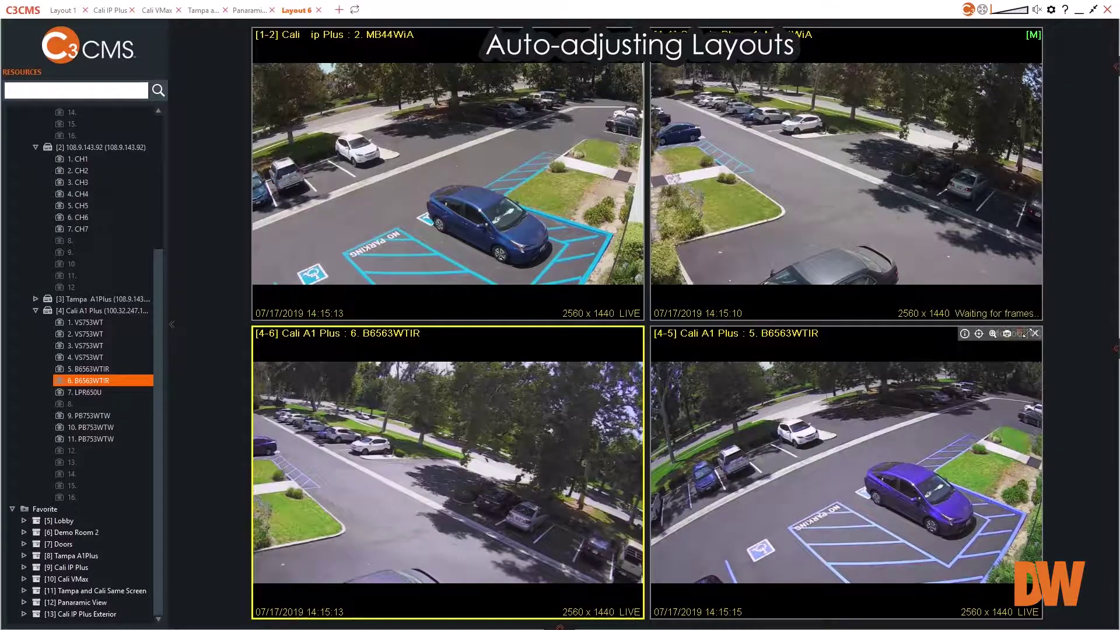
pyautogui.click(1034, 333)
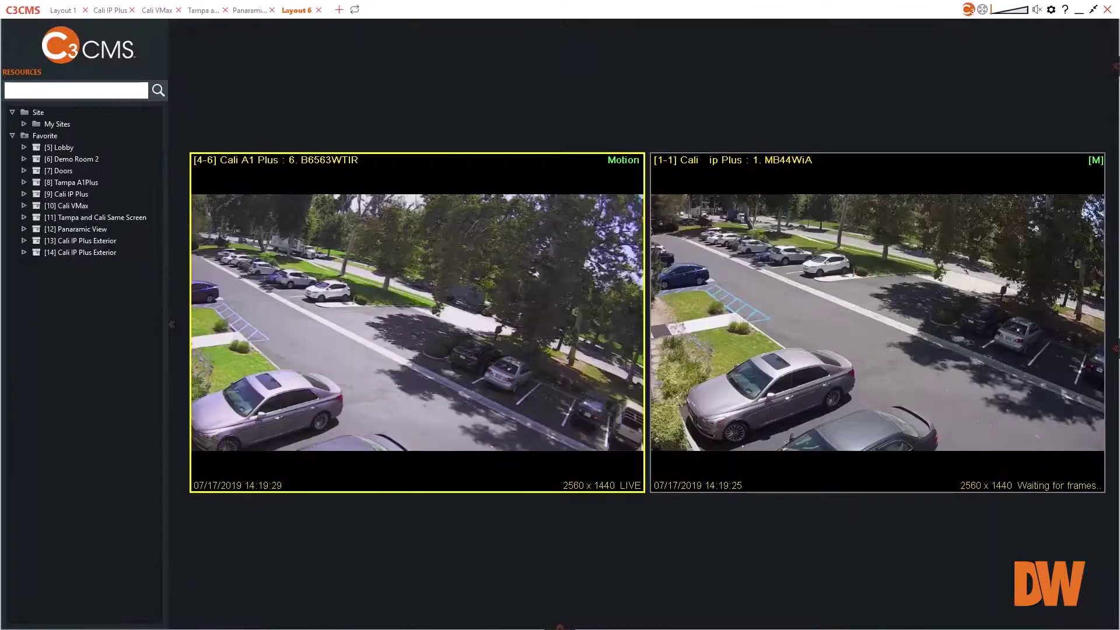
# Open the Cali IP Plus Exterior, Lobby and Panaramic View saved layouts as new tabs
pyautogui.moveTo(69, 239); pyautogui.dragTo(416, 121)
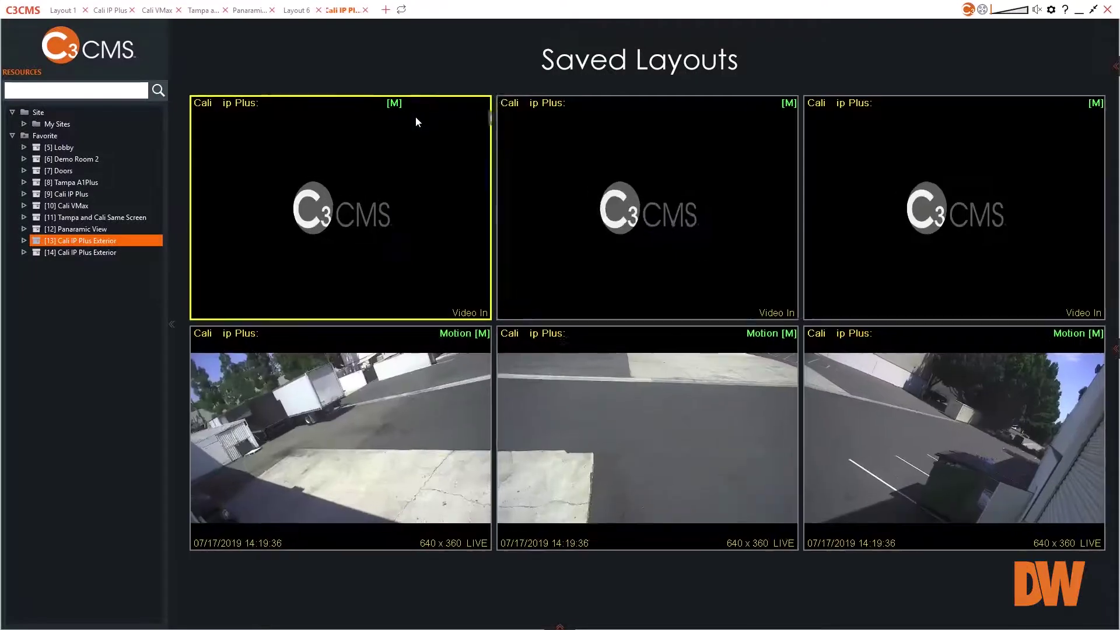
pyautogui.moveTo(58, 148); pyautogui.dragTo(309, 90)
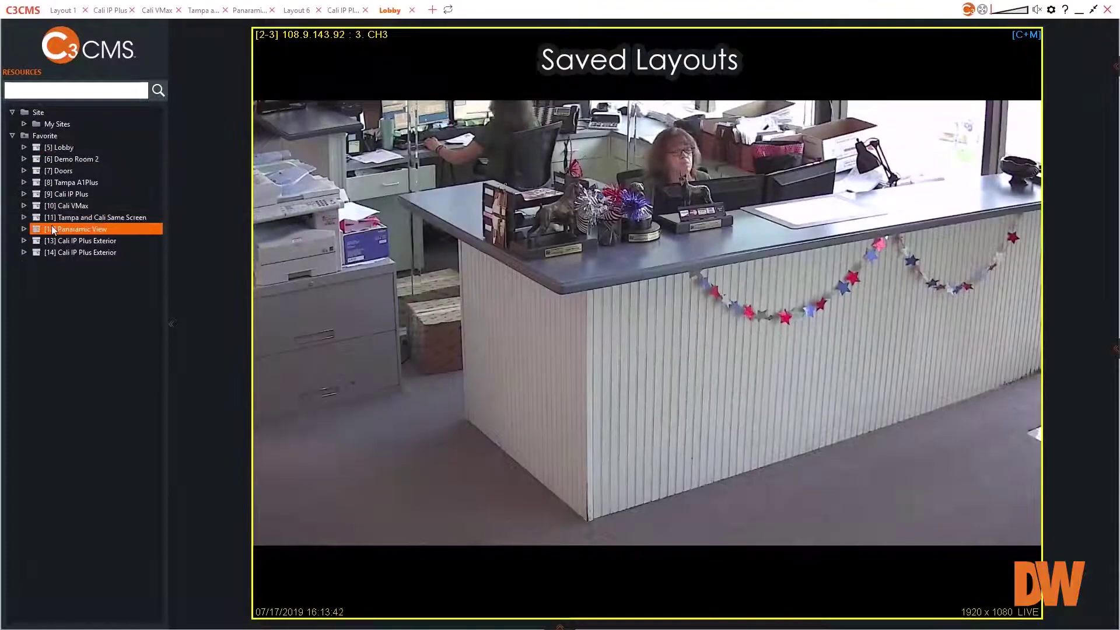
pyautogui.moveTo(52, 230); pyautogui.dragTo(282, 271)
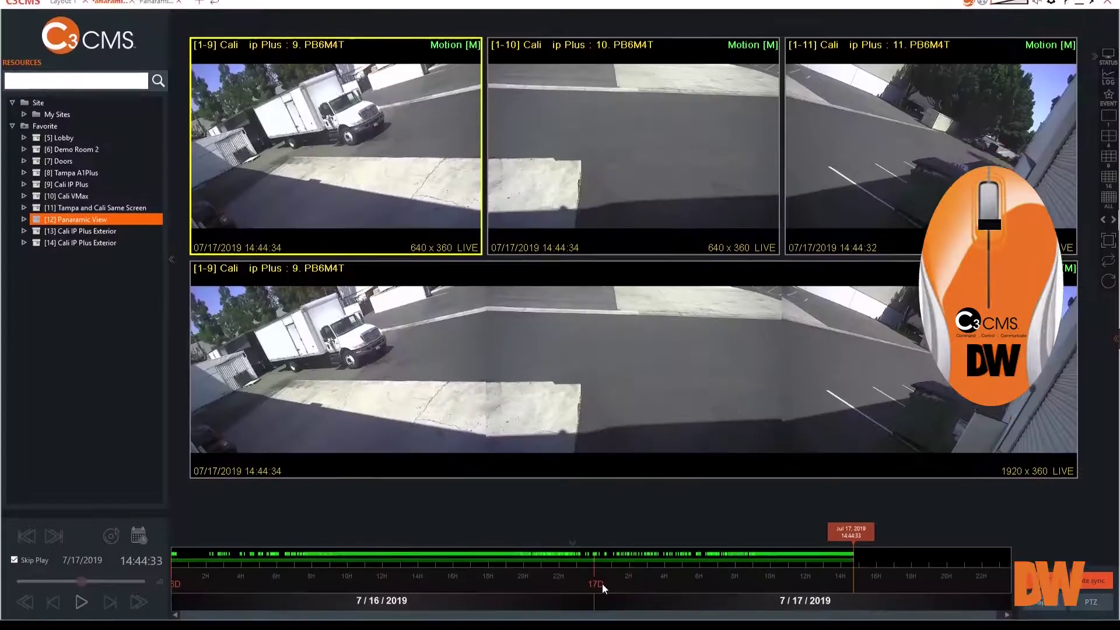
# Zoom the Flex Timeline out and back in to frame the camera's recorded footage
pyautogui.scroll(2, 610, 574)
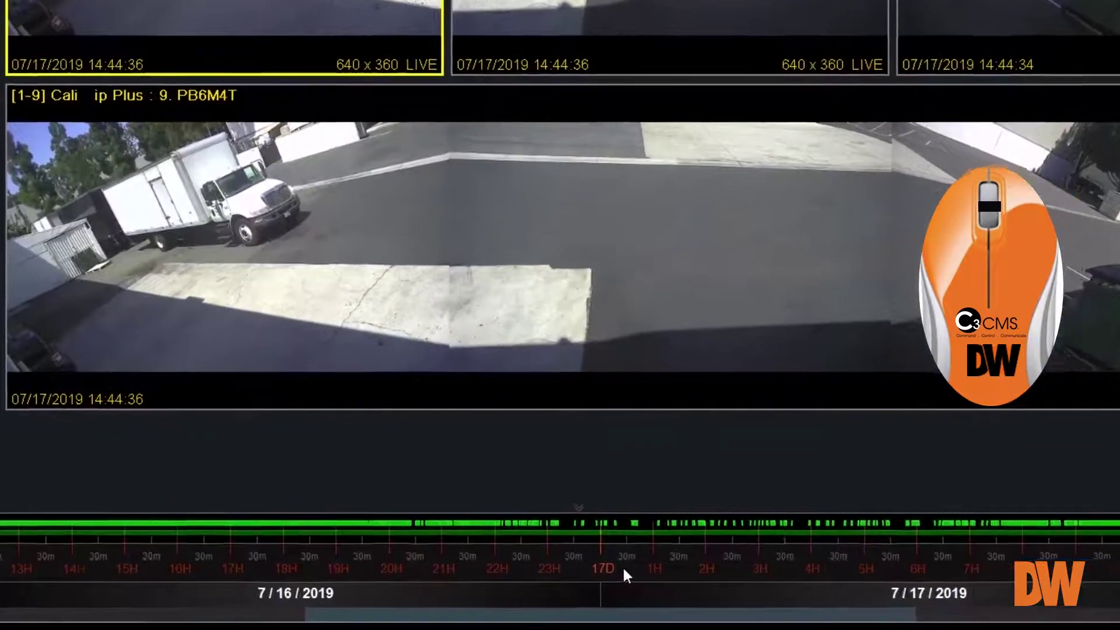
pyautogui.scroll(3, 622, 572)
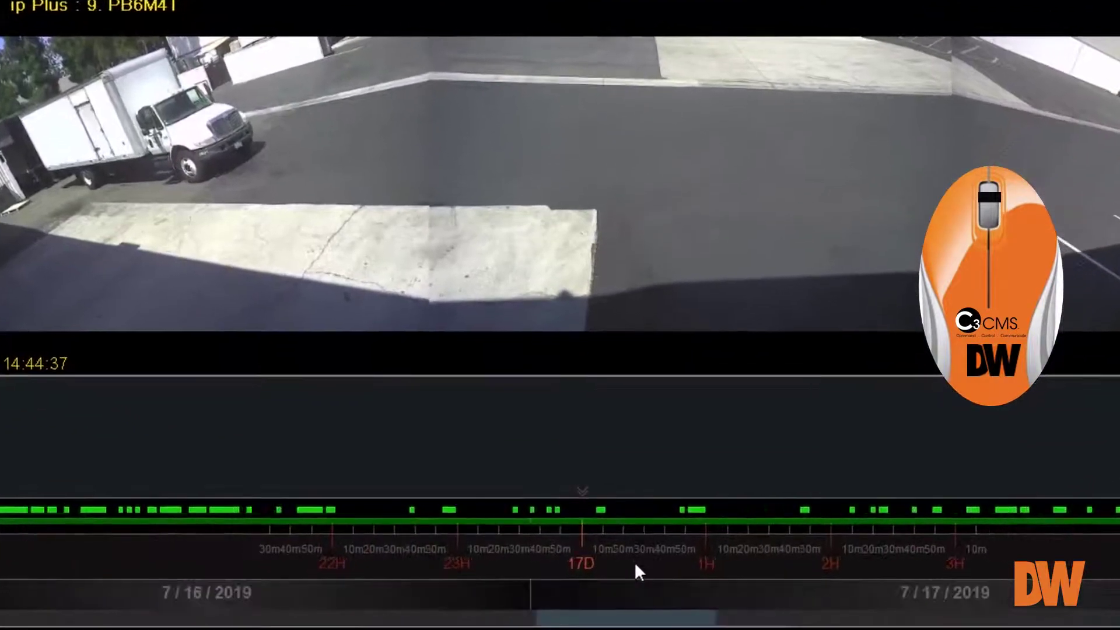
pyautogui.scroll(3, 635, 564)
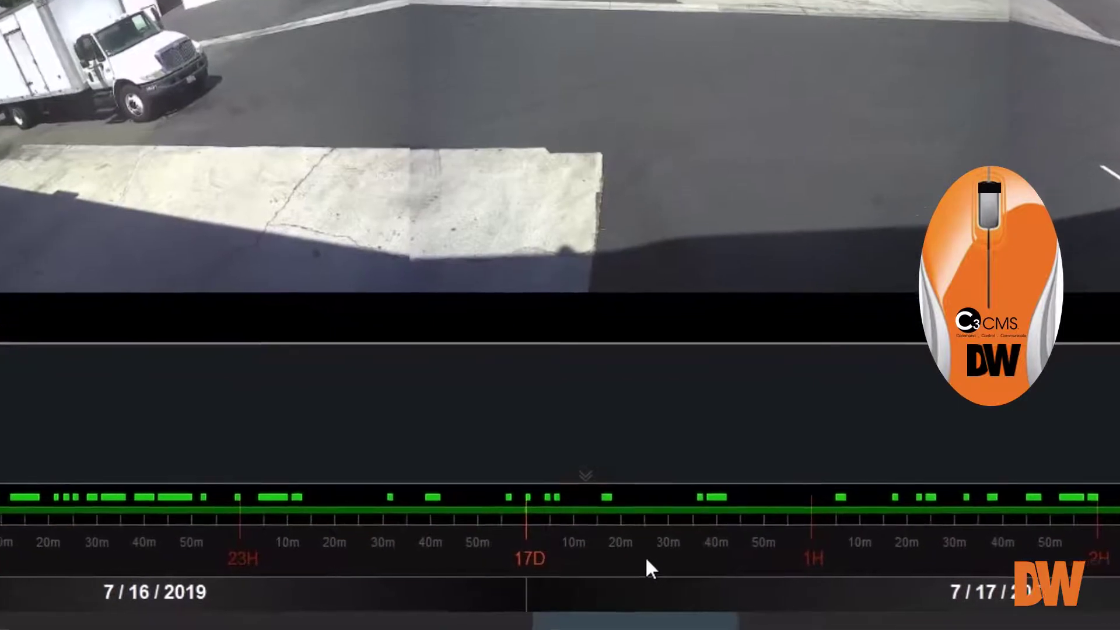
pyautogui.scroll(3, 645, 555)
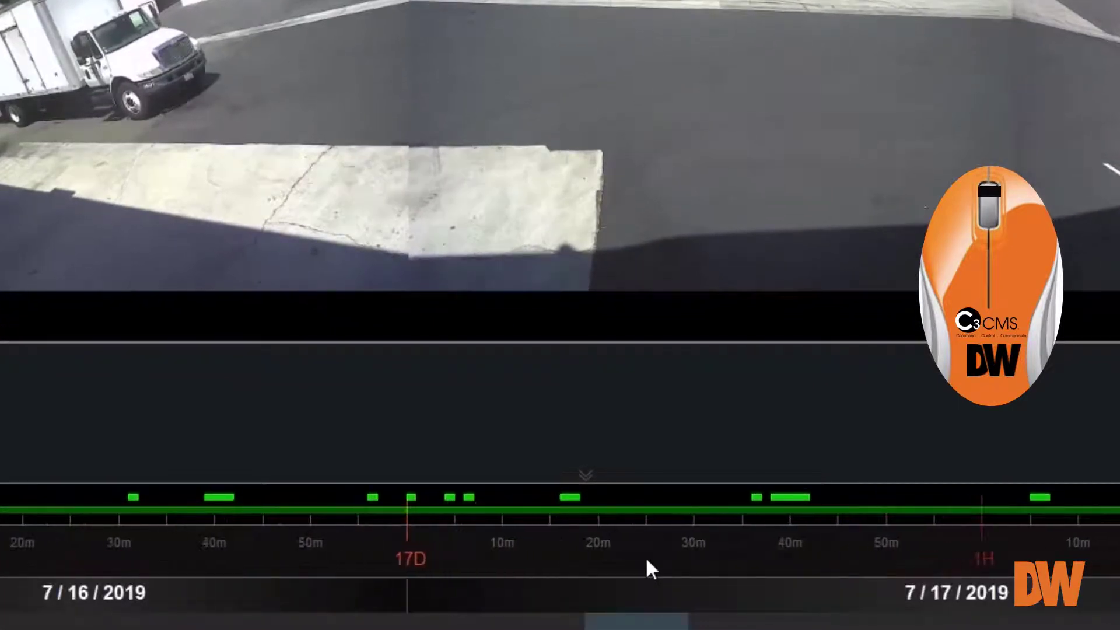
pyautogui.scroll(3, 647, 561)
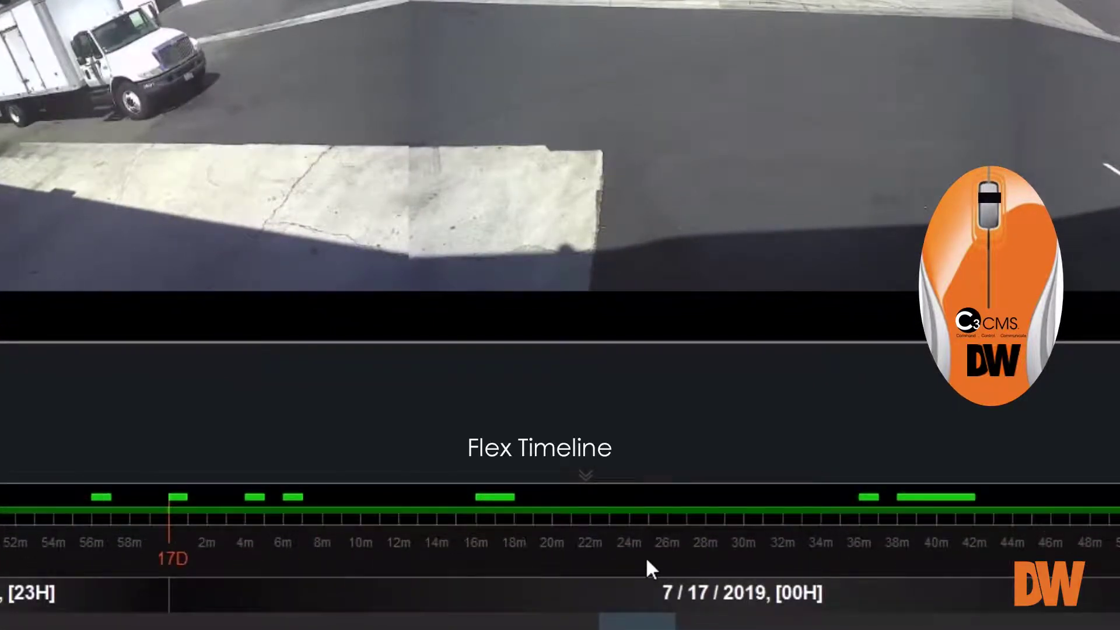
pyautogui.scroll(-3, 647, 561)
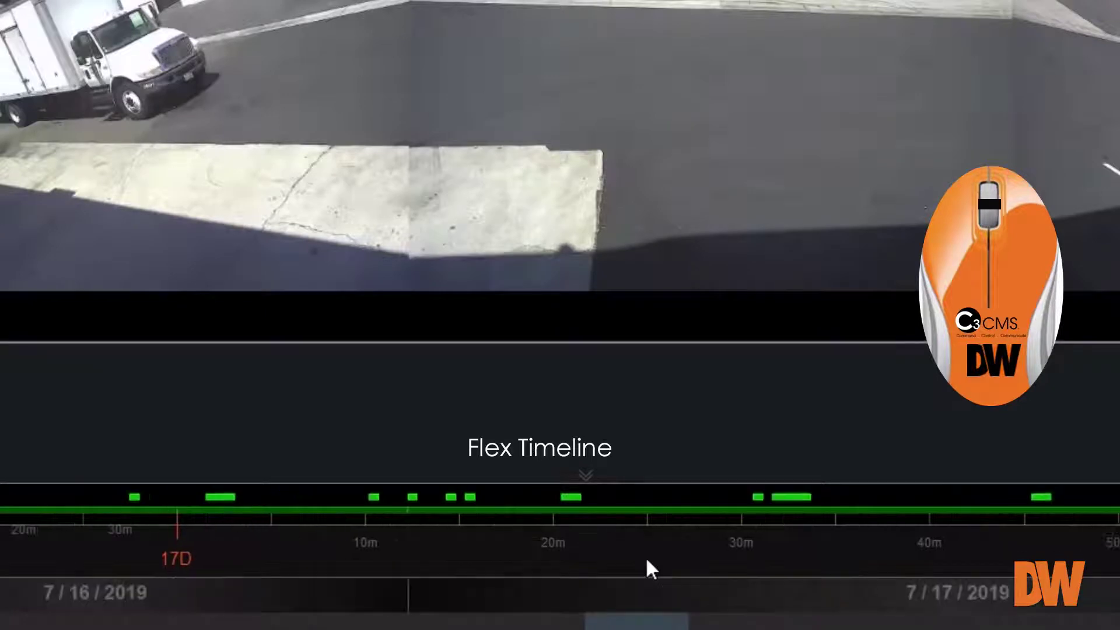
pyautogui.scroll(-4, 647, 561)
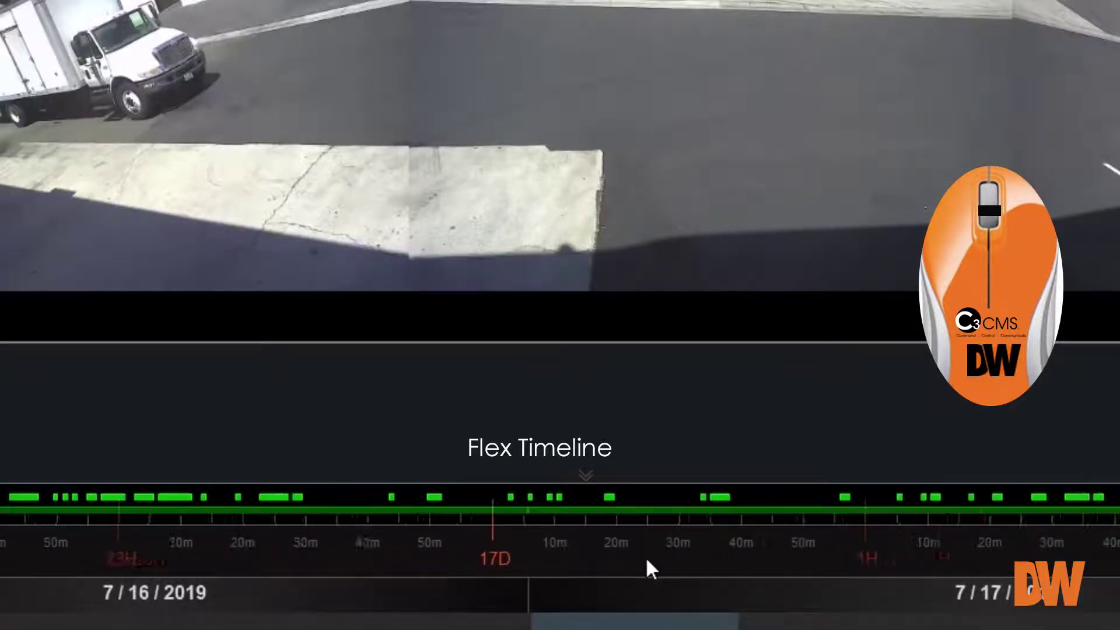
pyautogui.scroll(-4, 646, 561)
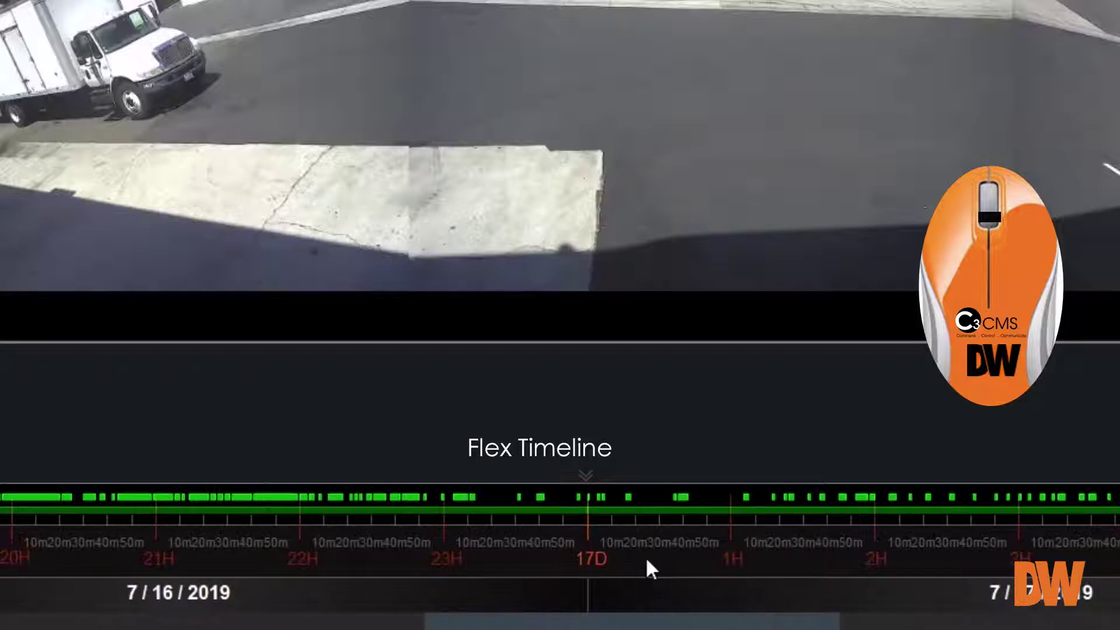
pyautogui.scroll(-4, 646, 561)
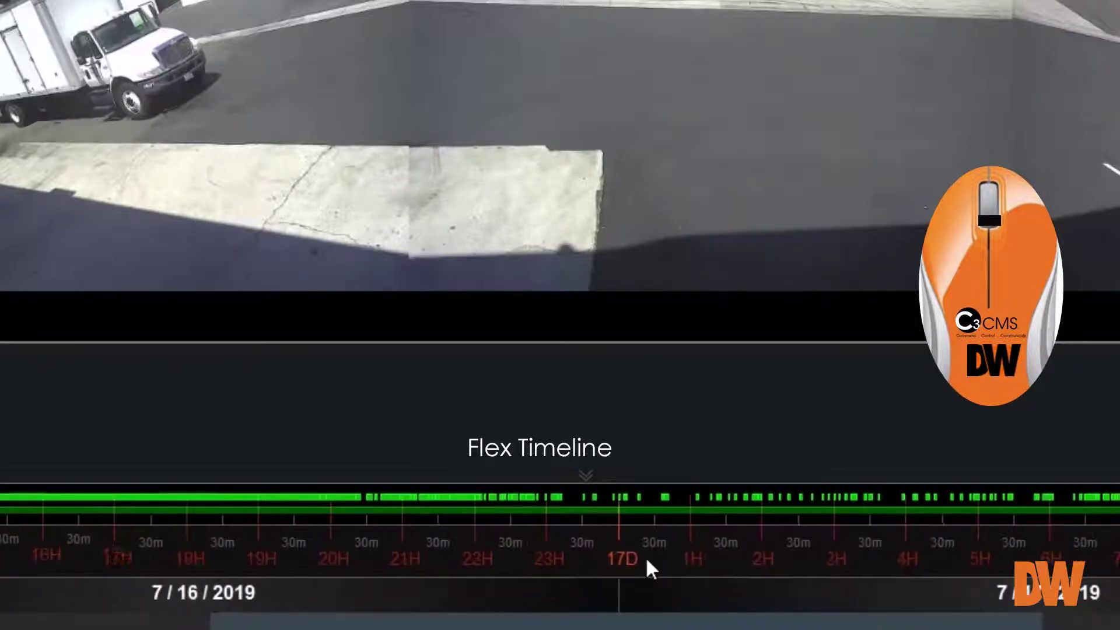
pyautogui.scroll(-4, 647, 561)
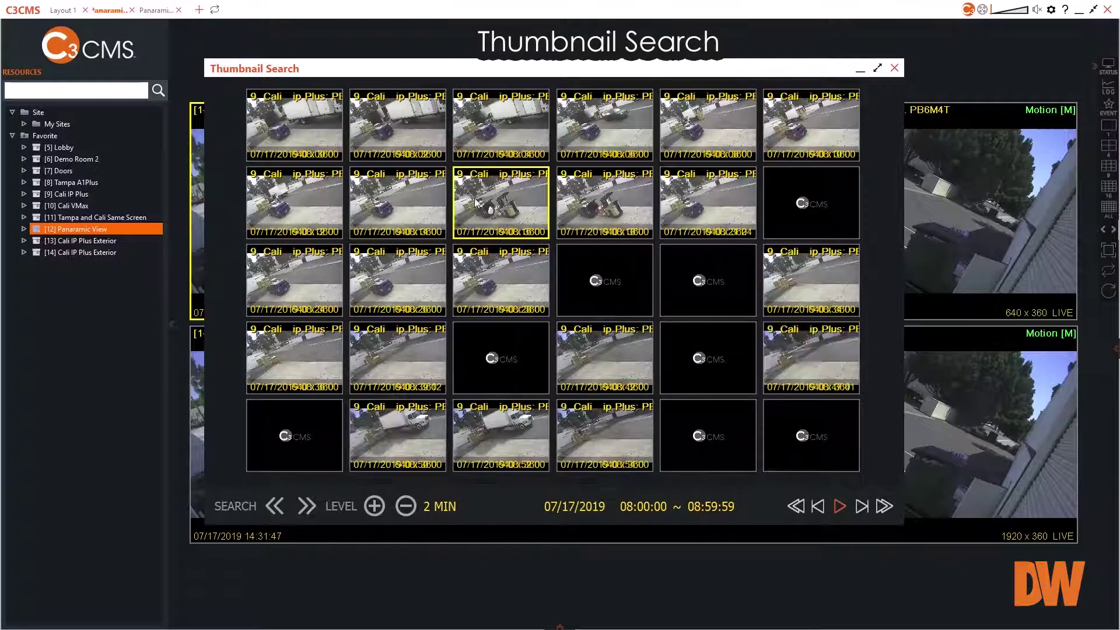
# Drill into the 08:16 thumbnail, go back up a level, then open the 08:14–08:16 forklift clip
pyautogui.doubleClick(506, 210)
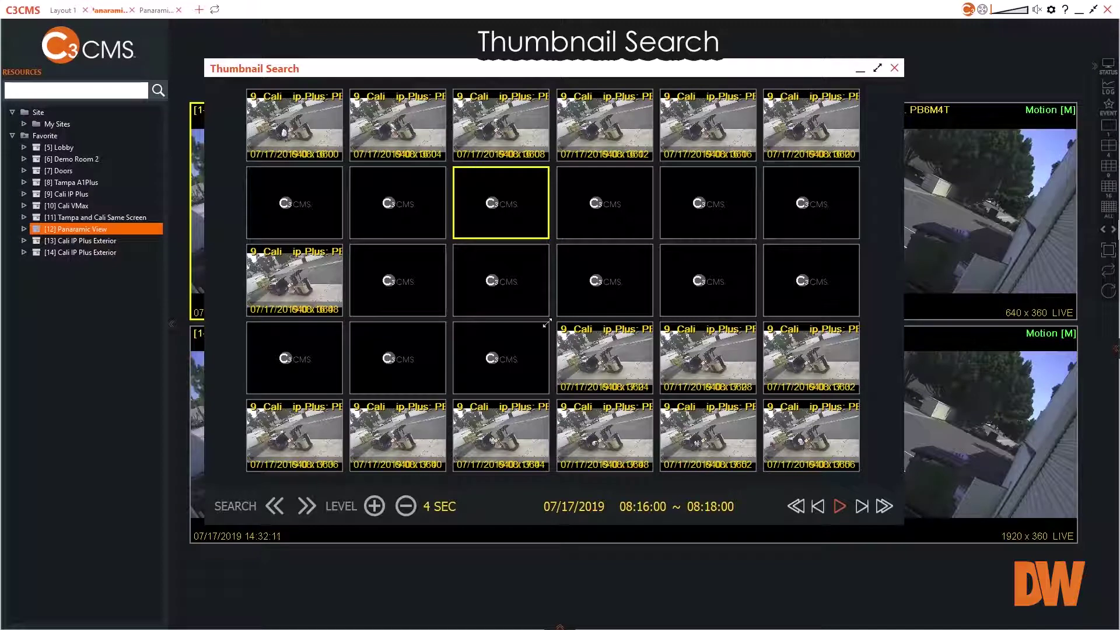
pyautogui.click(405, 507)
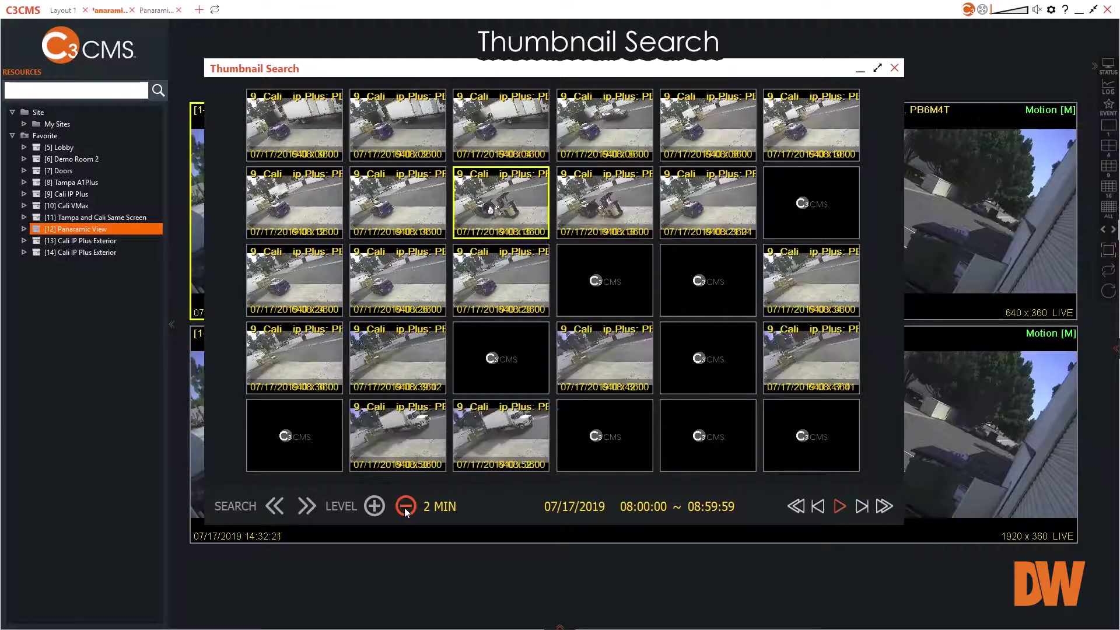
pyautogui.doubleClick(373, 192)
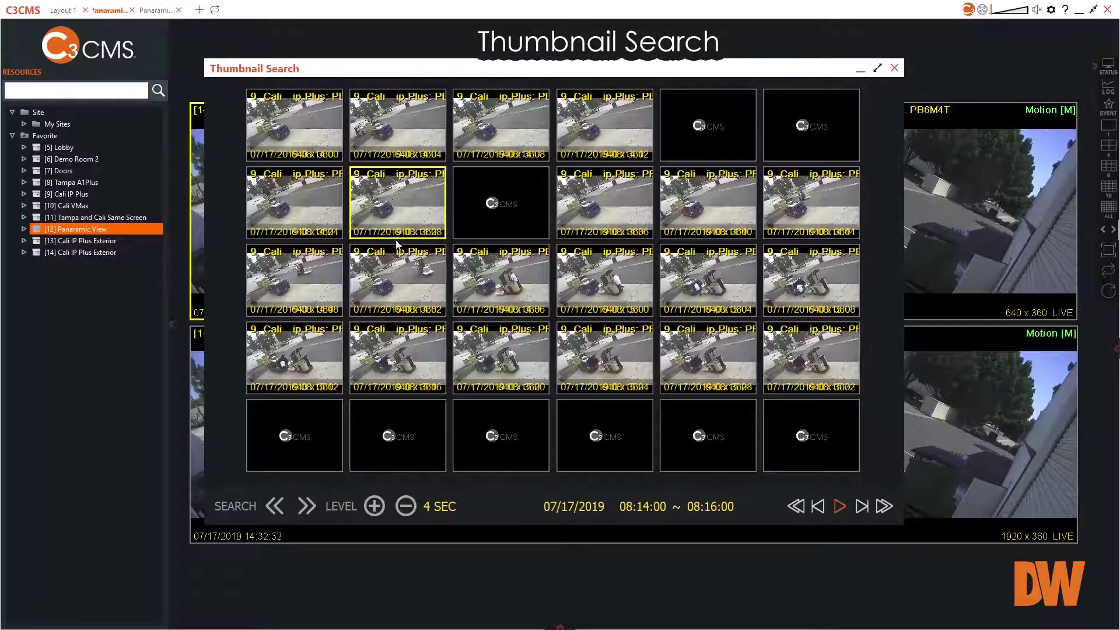
pyautogui.doubleClick(519, 279)
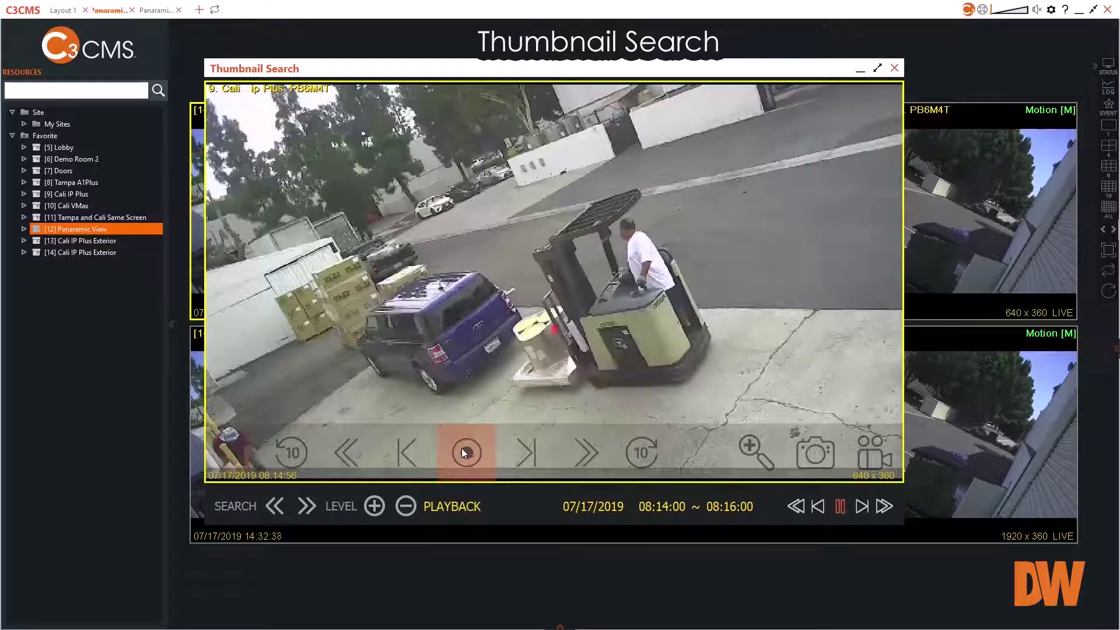
# Skip the forklift clip ahead and pause it at 08:15:01
pyautogui.click(522, 449)
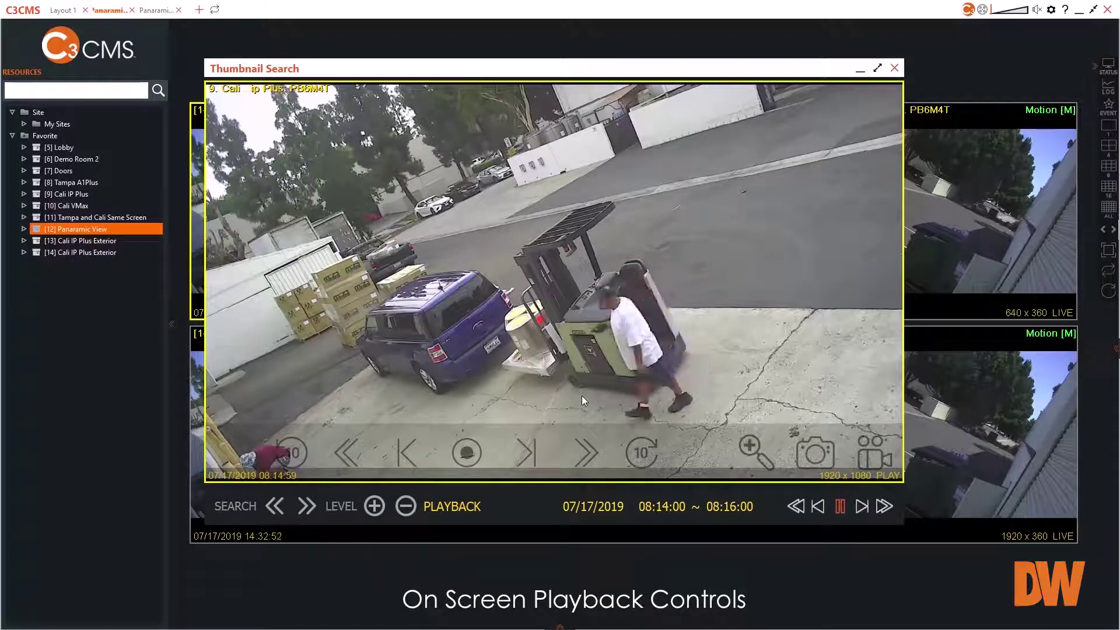
pyautogui.click(526, 450)
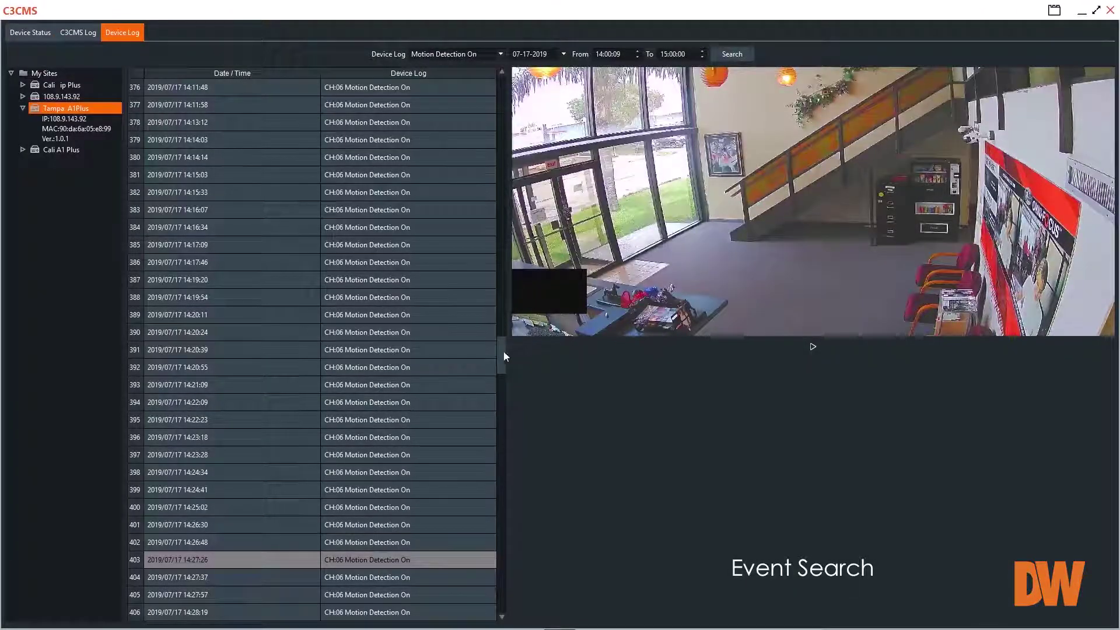
# Play recorded video for Device Log motion events, ending on the 14:04:11 CH:03 event
pyautogui.doubleClick(262, 560)
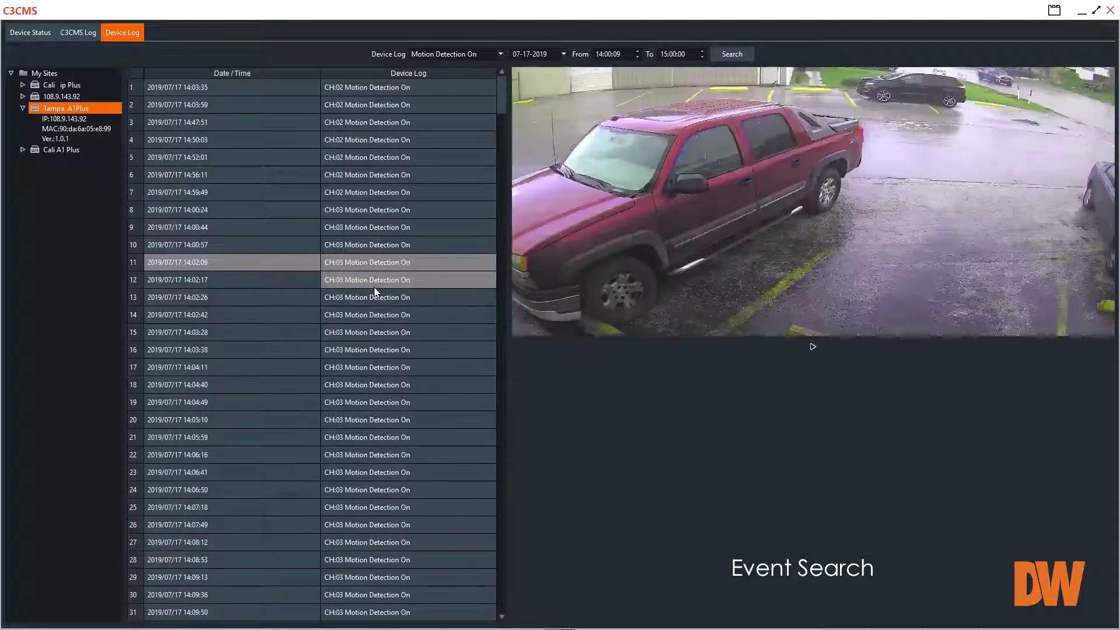
pyautogui.click(373, 294)
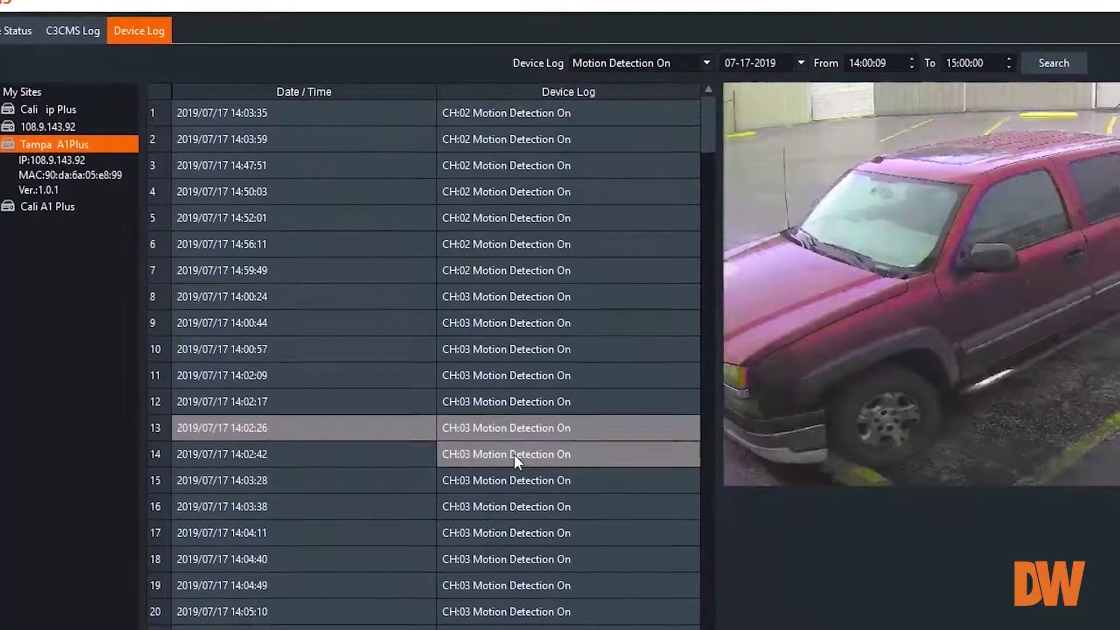
pyautogui.click(515, 455)
pyautogui.click(518, 525)
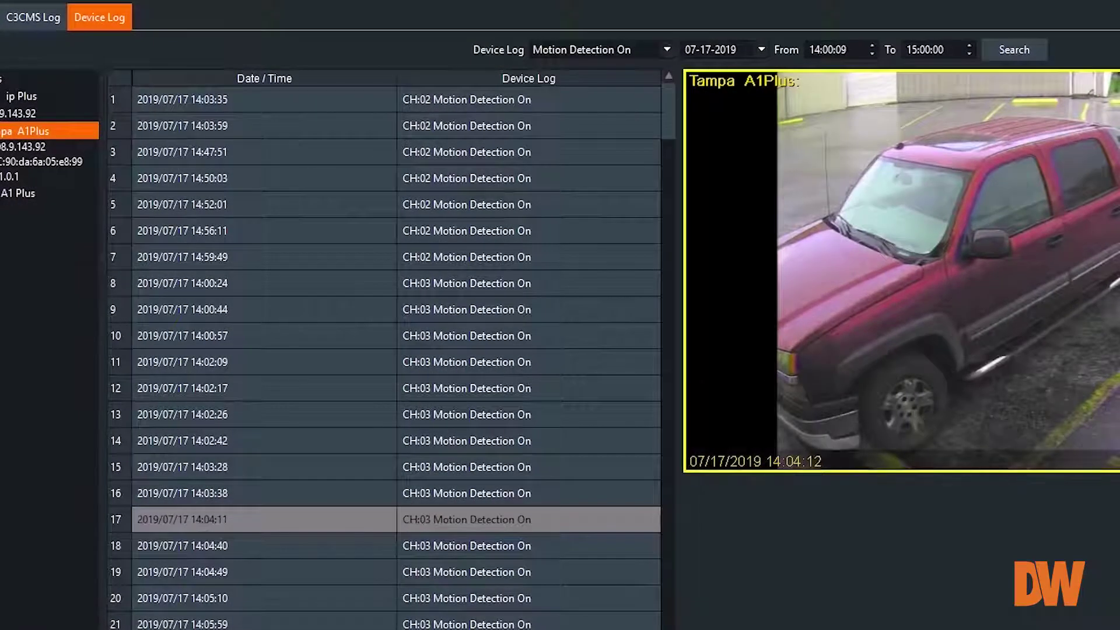
pyautogui.moveTo(1119, 416)
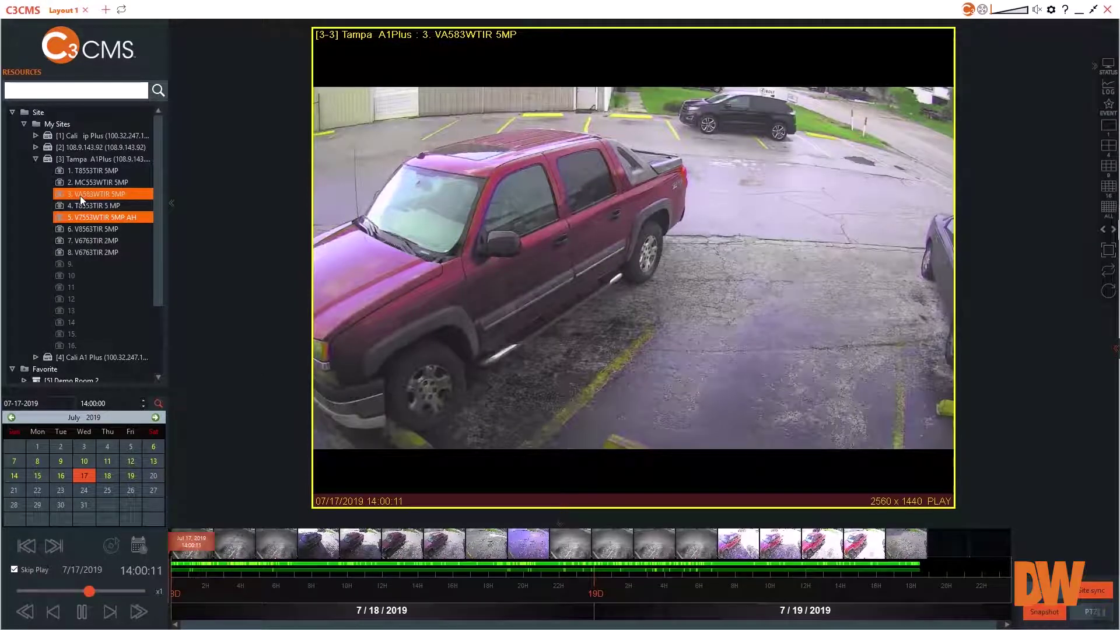
# Add camera 3. VA583WTIR 5MP from the resource tree into the grid beside the playback tile
pyautogui.moveTo(79, 194); pyautogui.dragTo(251, 227)
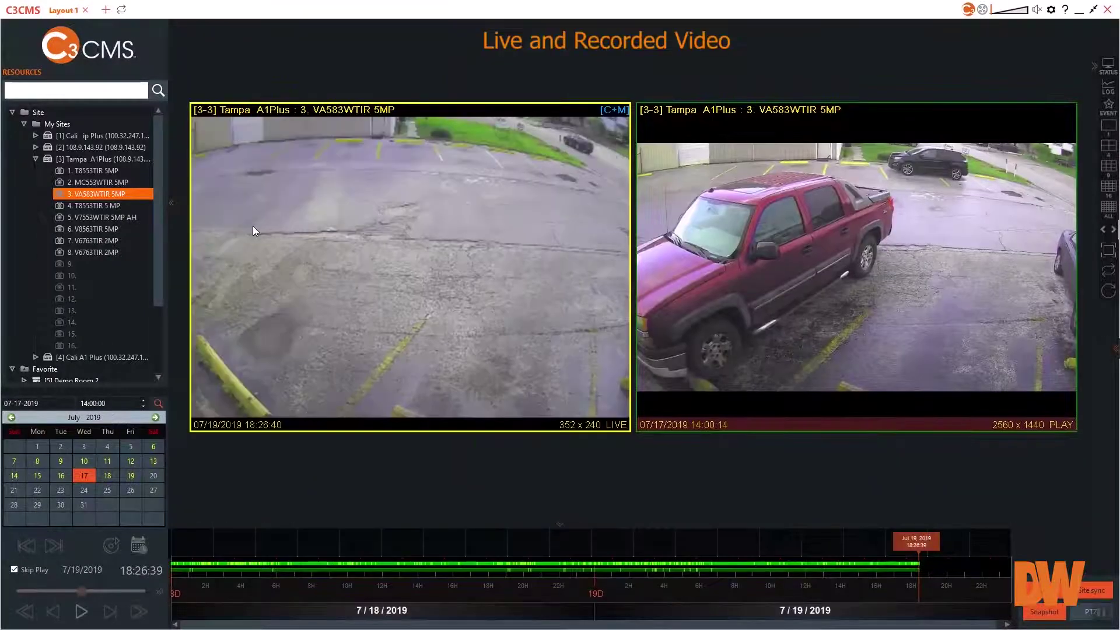
pyautogui.moveTo(665, 400)
pyautogui.moveTo(606, 431)
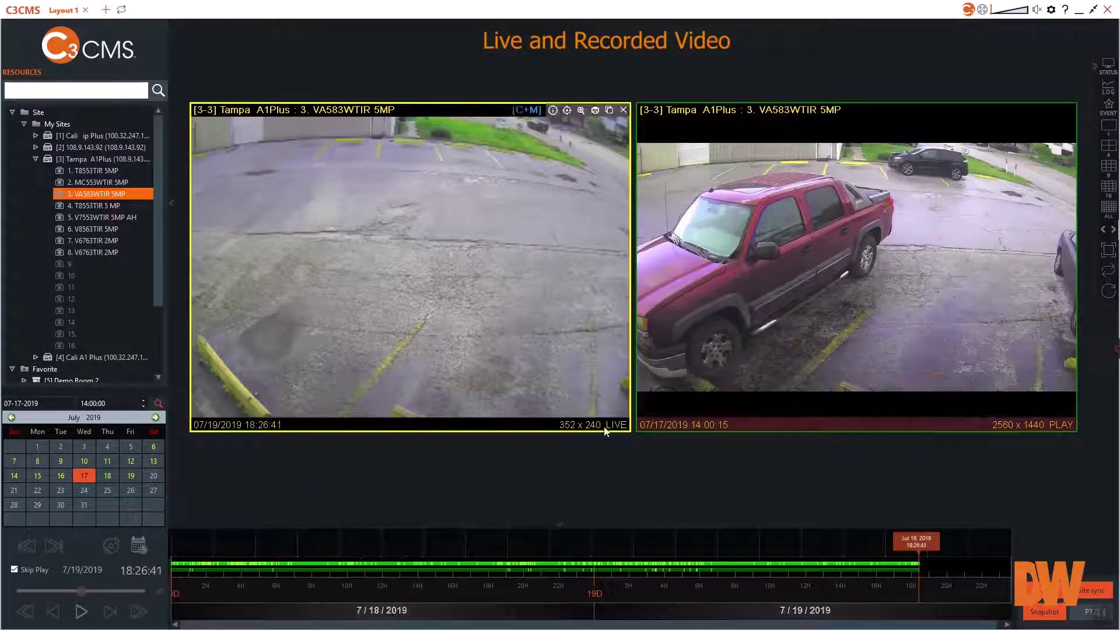
pyautogui.moveTo(920, 397)
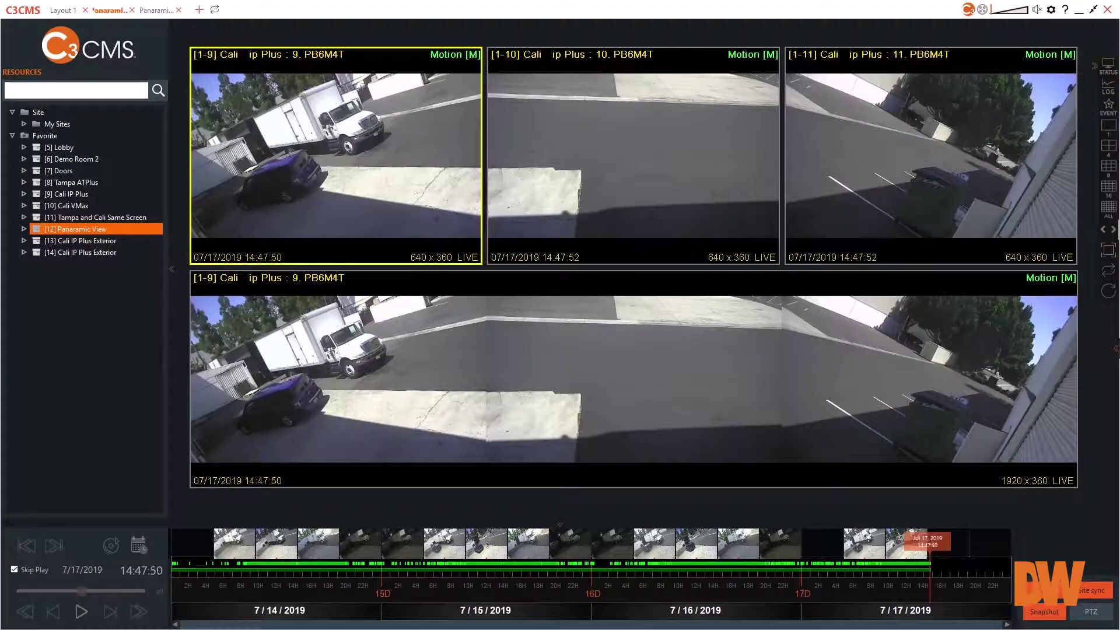
# Show Device Status for the four recorder sites' cameras, recording state and HDD usage
pyautogui.click(1106, 68)
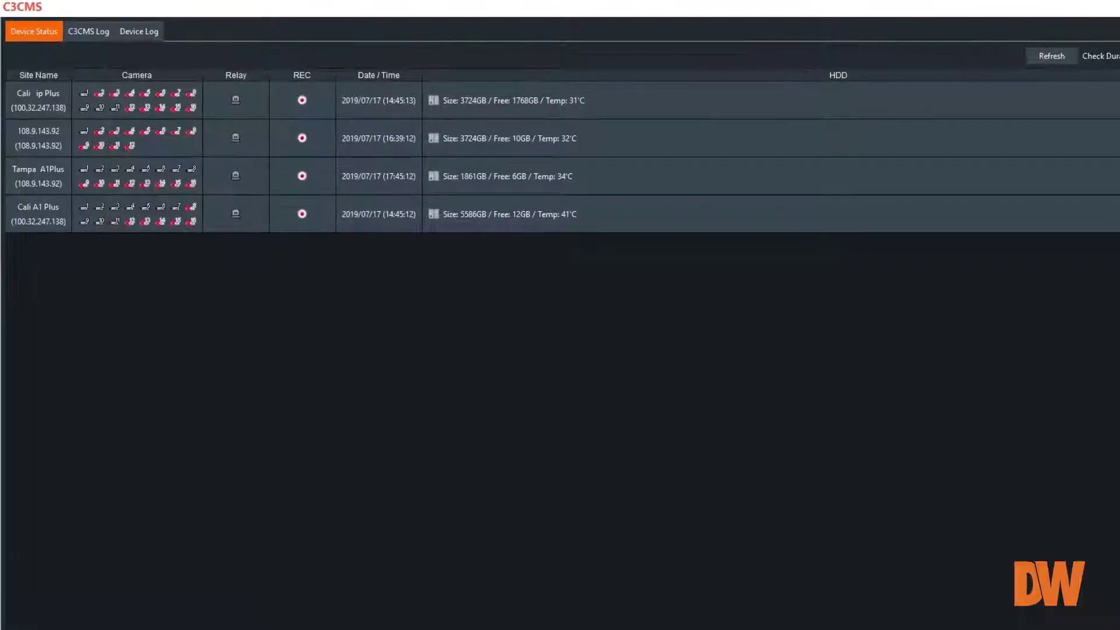